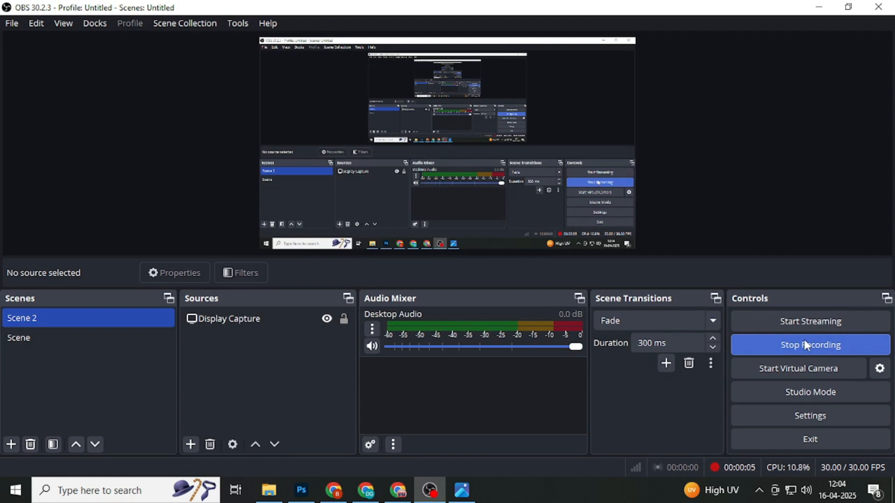
Step: Examine the acne on the portrait's face at 100% zoom in the photo viewer
click(825, 6)
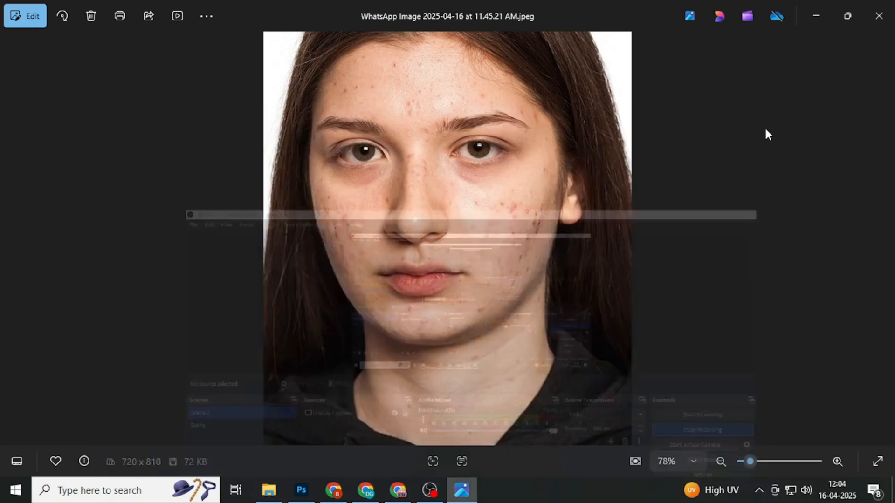
scroll(462, 246, up, 2)
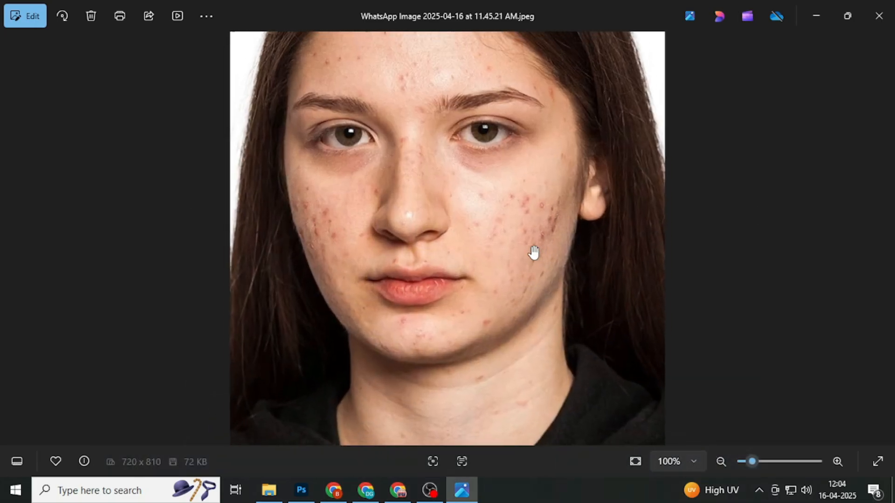
drag(547, 222, 511, 267)
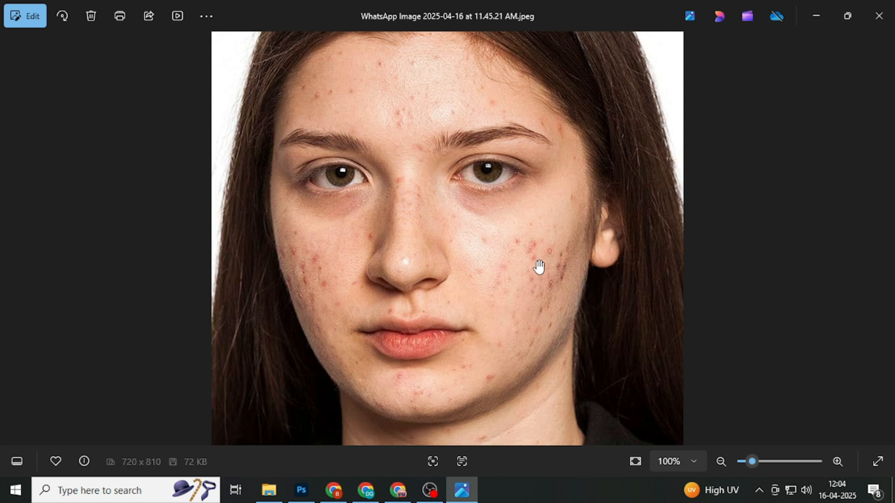
scroll(536, 266, down, 2)
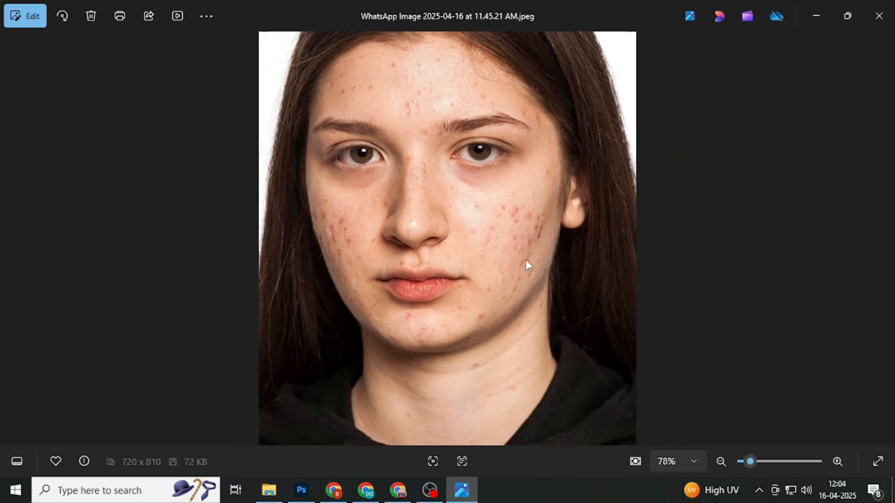
Step: Switch to Photoshop, delete Action 1 and its Set 1 action set, and collapse the Actions list
click(301, 493)
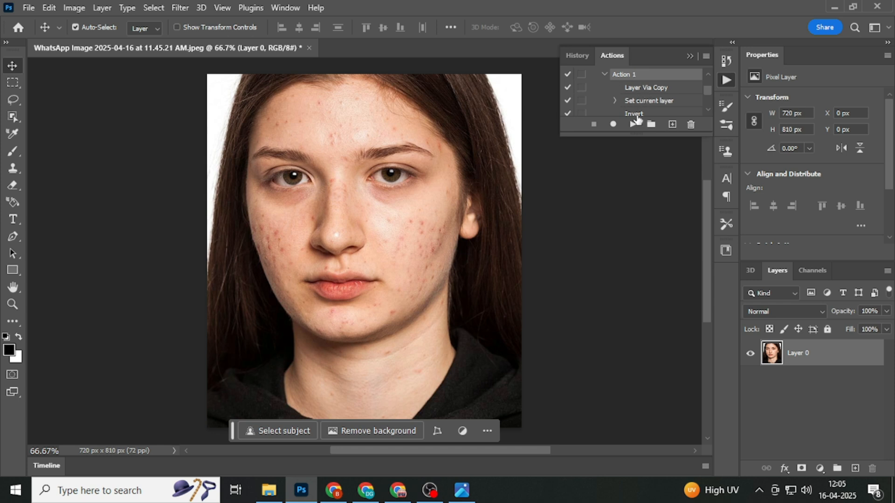
click(689, 125)
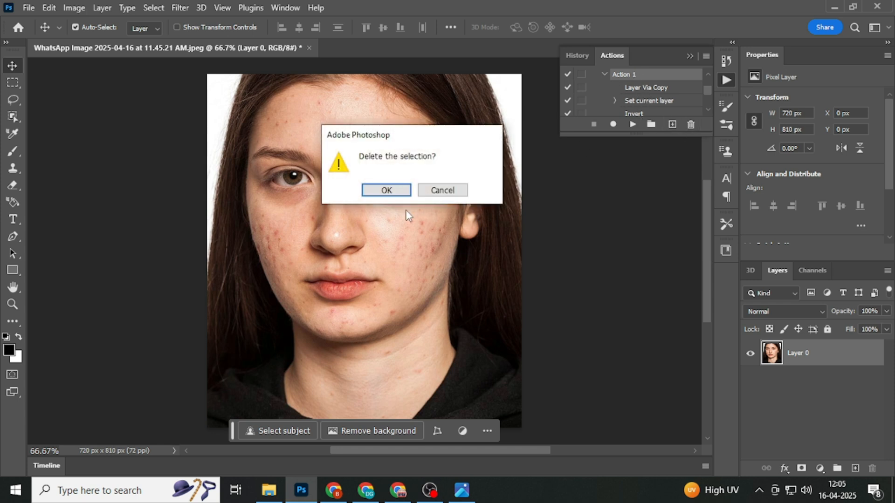
click(397, 190)
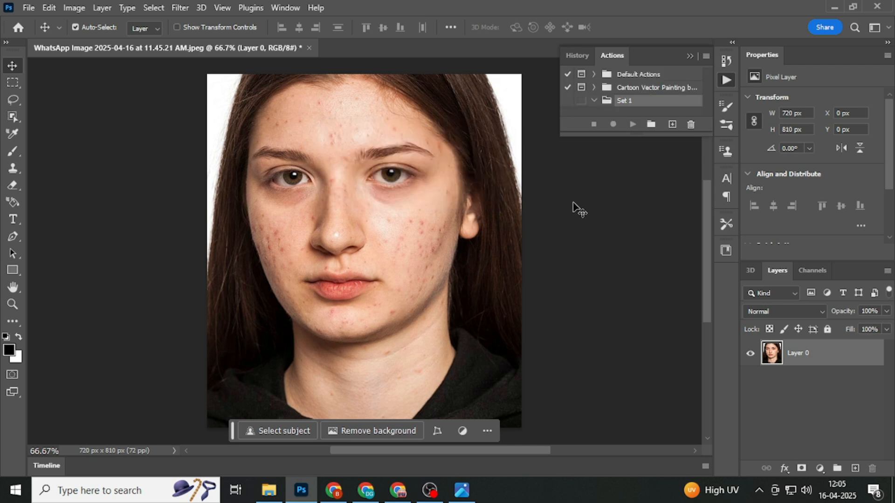
click(691, 124)
click(404, 189)
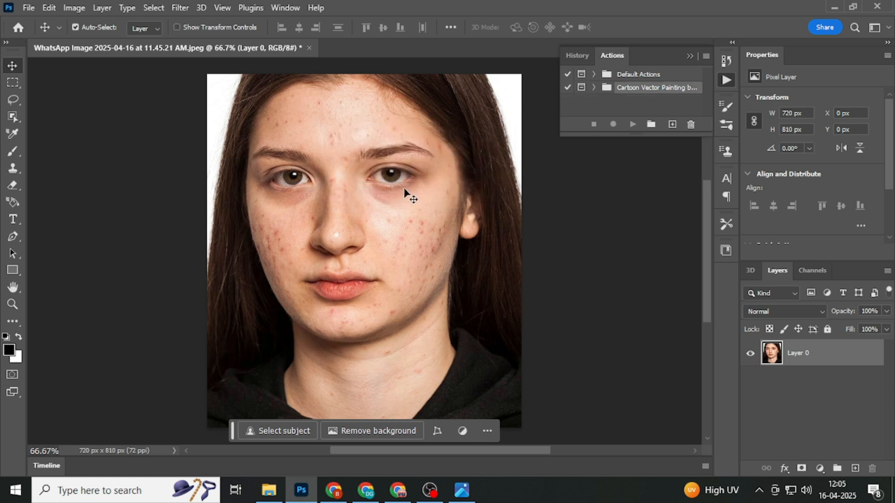
click(689, 56)
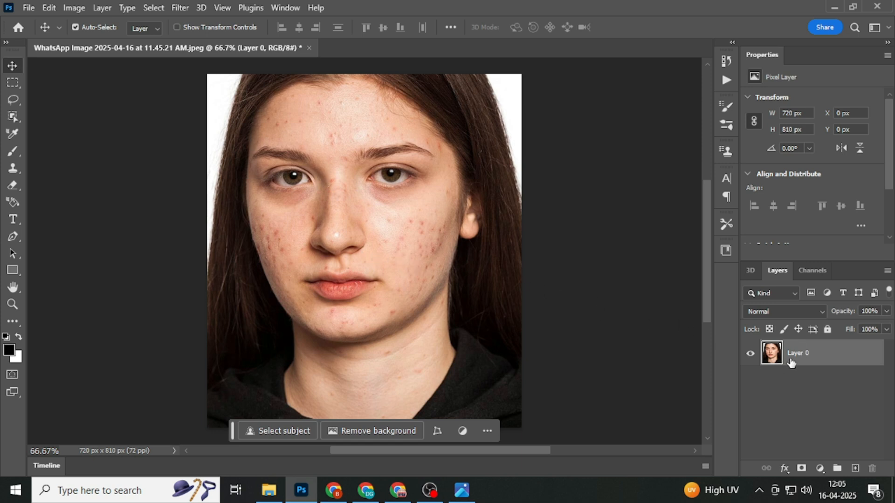
Step: Lock all properties of Layer 0 and unlock it again
click(828, 329)
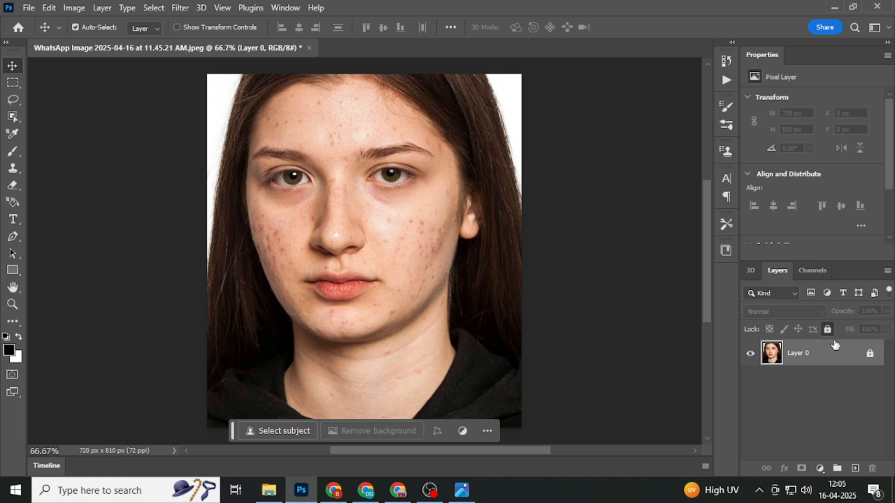
click(871, 356)
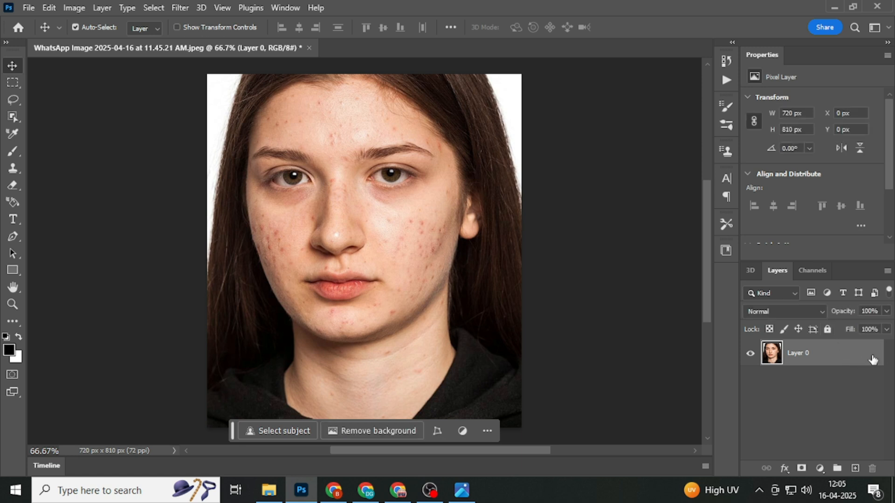
click(587, 284)
click(372, 221)
Step: Load Face Smooth Action.atn from the Downloads folder and play Action 1 of Set 1 on Layer 0
click(282, 8)
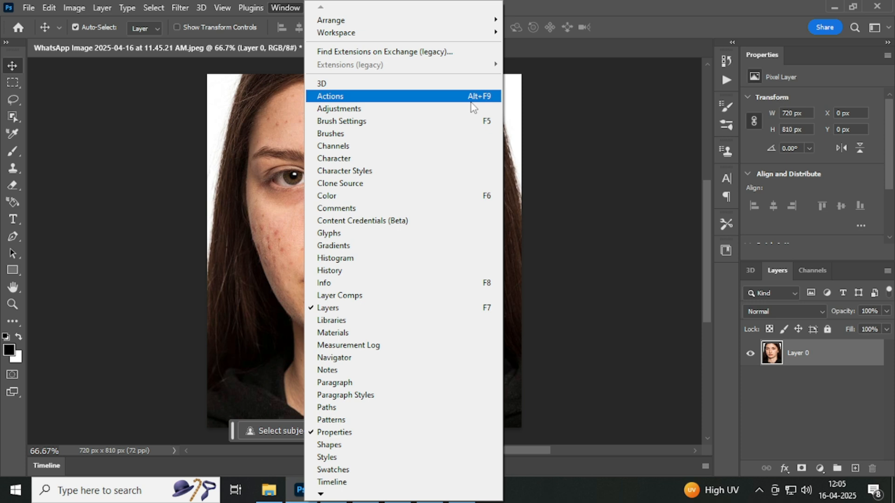
click(374, 97)
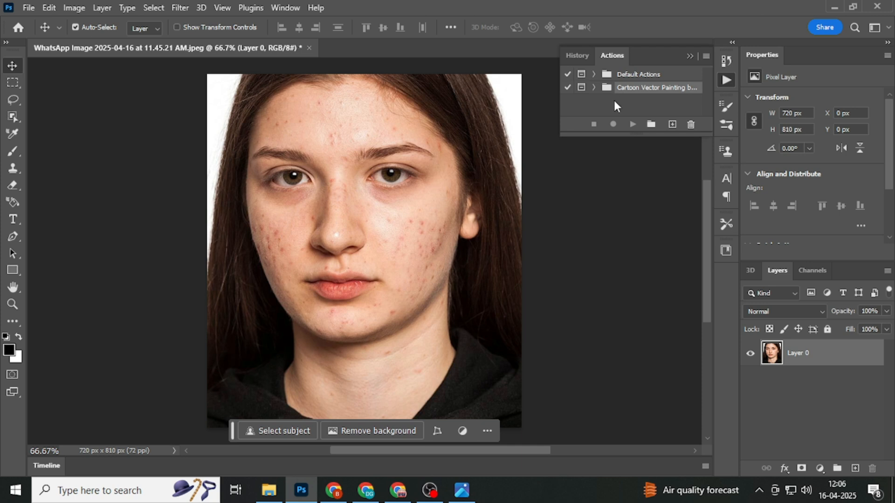
click(706, 56)
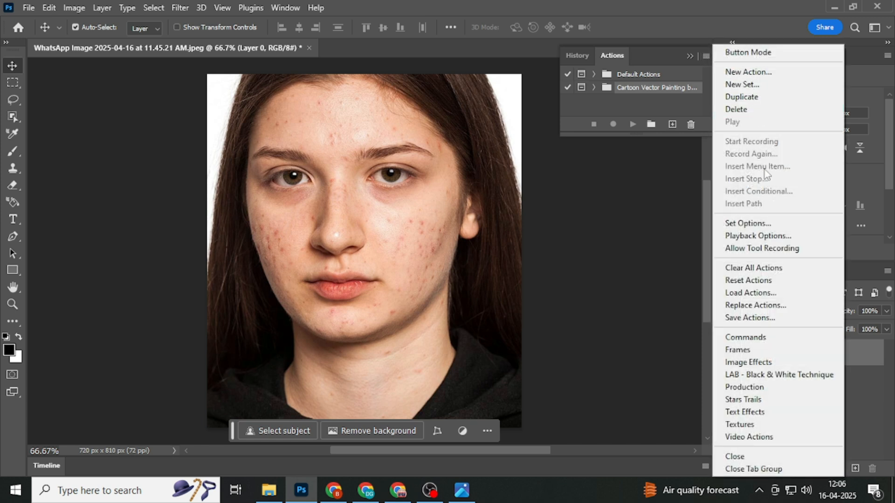
click(763, 295)
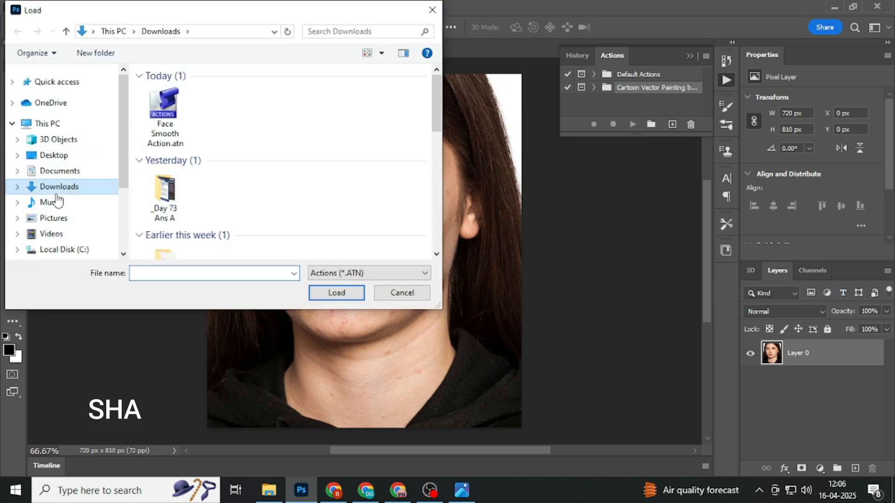
scroll(67, 171, down, 2)
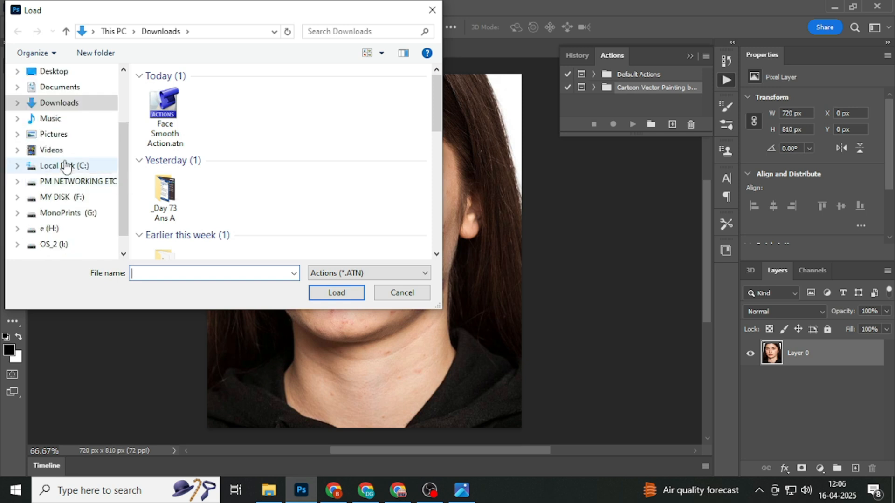
scroll(60, 179, up, 2)
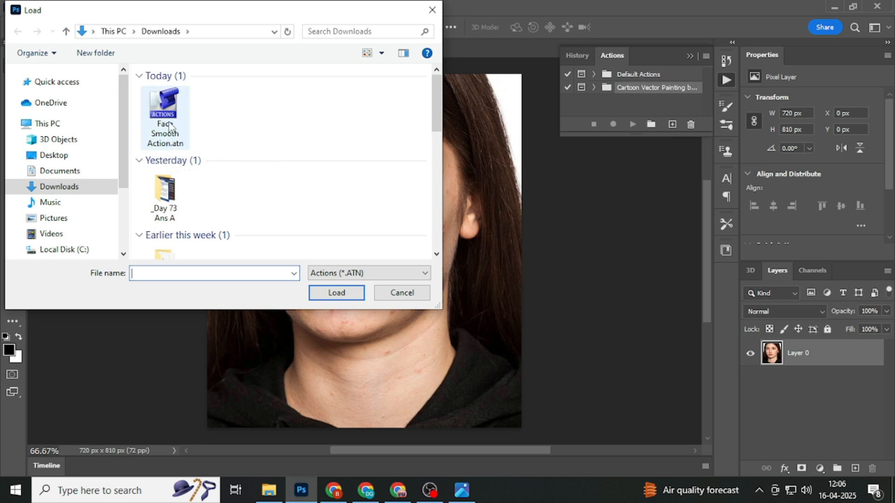
click(172, 126)
click(335, 295)
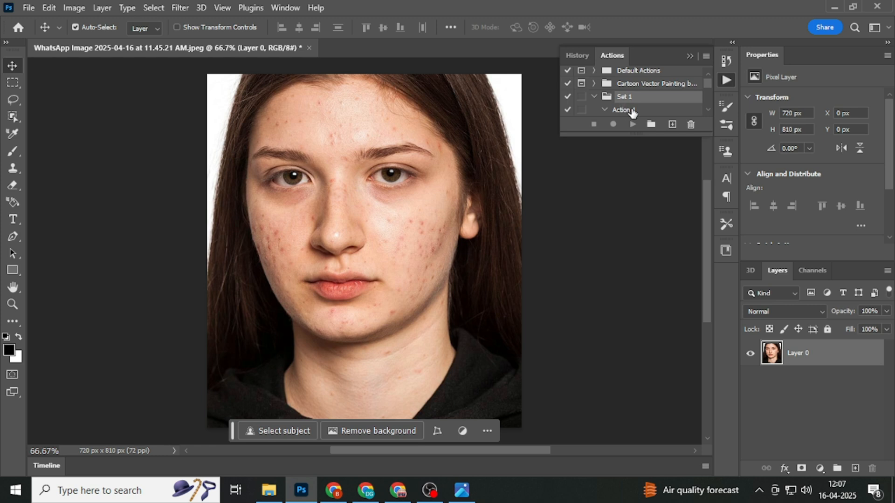
click(633, 112)
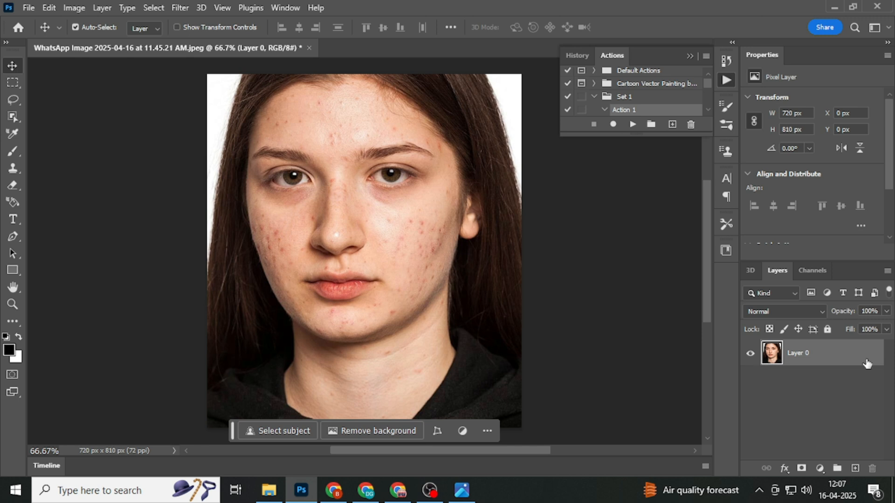
click(631, 125)
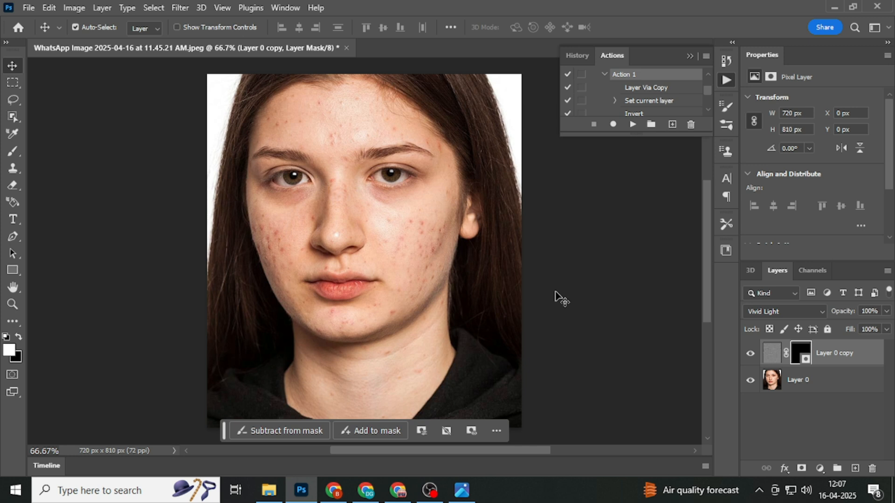
Step: Paint white on the Layer 0 copy mask with the Brush Tool to smooth the cheek nearest the visible ear
key(ctrl+plus)
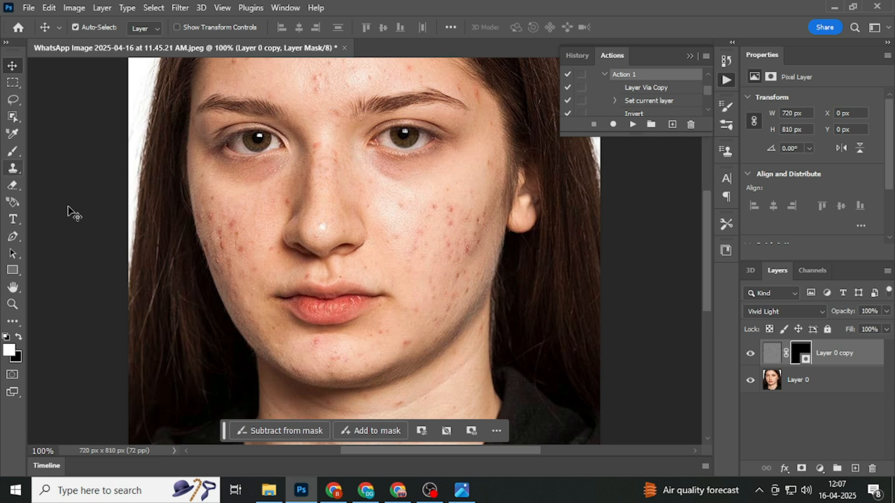
click(15, 152)
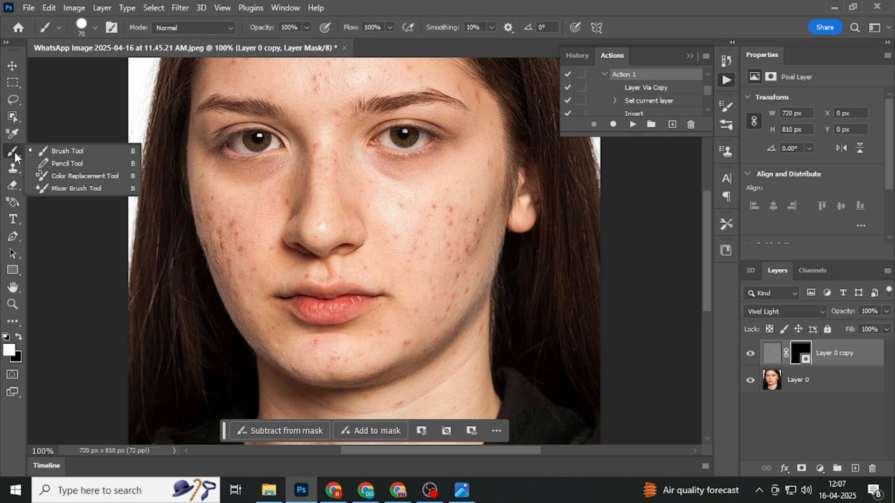
click(83, 155)
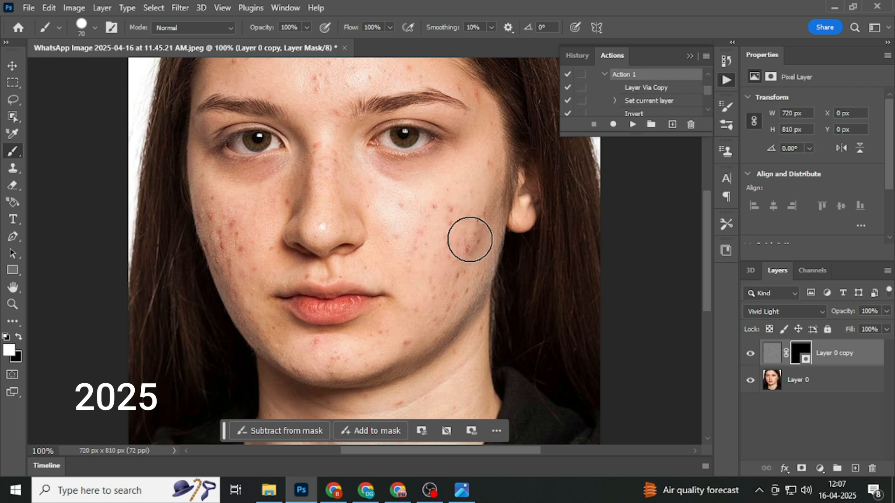
mouse_move(470, 239)
mouse_down()
mouse_move(472, 196)
mouse_move(438, 230)
mouse_move(427, 278)
mouse_move(458, 244)
mouse_move(478, 163)
mouse_move(411, 210)
mouse_move(385, 201)
mouse_move(434, 280)
mouse_move(478, 216)
mouse_move(462, 283)
mouse_move(436, 323)
mouse_move(401, 344)
mouse_move(299, 360)
mouse_move(318, 370)
mouse_move(370, 362)
mouse_move(393, 349)
mouse_move(419, 311)
mouse_move(386, 180)
mouse_up()
Step: Brush white on the Layer 0 copy mask over the forehead and the nose to smooth their skin
scroll(386, 180, up, 5)
scroll(421, 344, down, 2)
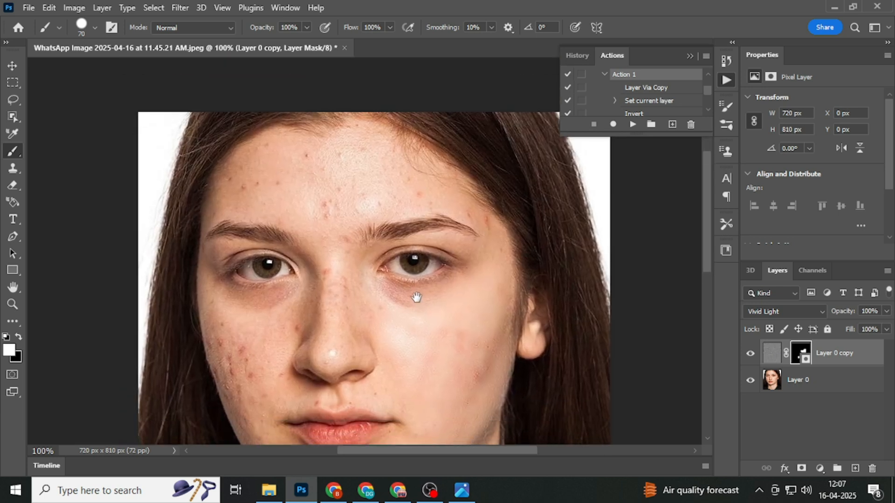
mouse_move(291, 195)
mouse_down()
mouse_move(316, 184)
mouse_move(375, 167)
mouse_move(423, 171)
mouse_move(348, 146)
mouse_move(308, 145)
mouse_move(240, 166)
mouse_move(260, 136)
mouse_move(347, 128)
mouse_move(461, 167)
mouse_up()
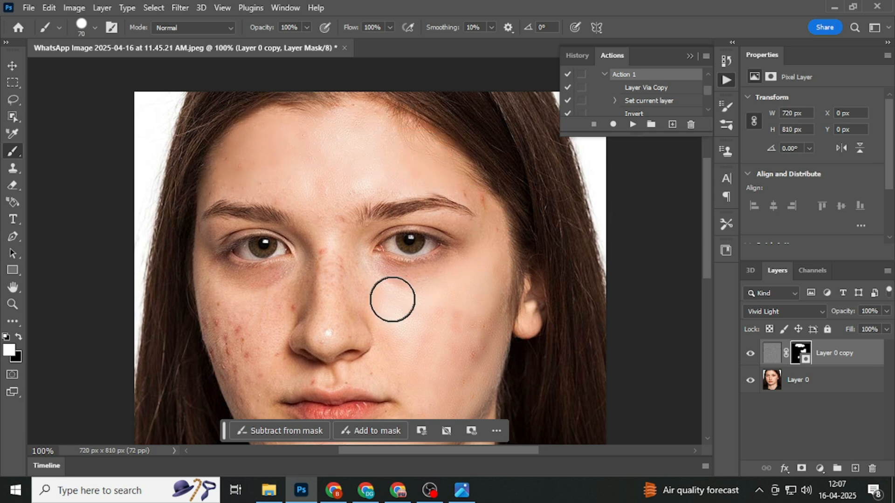
mouse_move(311, 254)
mouse_down()
mouse_move(323, 244)
mouse_move(330, 296)
mouse_move(367, 288)
mouse_move(407, 252)
mouse_up()
Step: Smooth the blemished cheek farther from the visible ear by painting white on the Layer 0 copy mask
key(space)
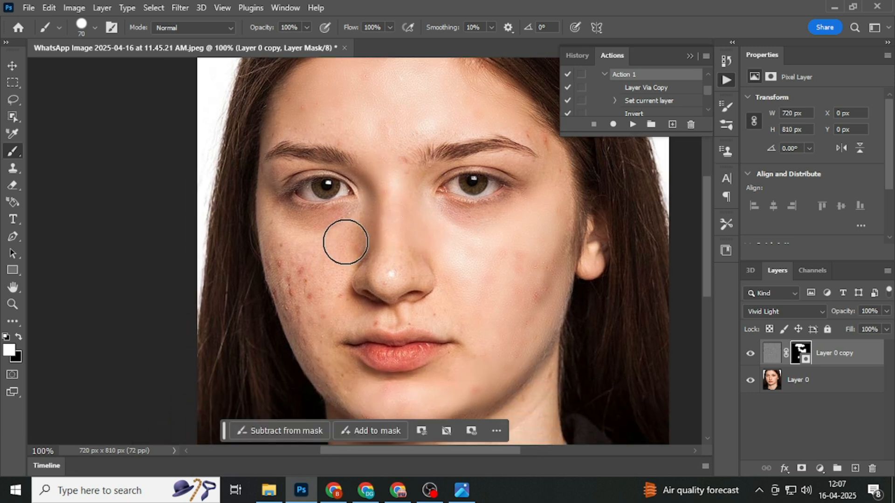
mouse_move(317, 318)
mouse_down()
mouse_move(278, 249)
mouse_move(302, 311)
mouse_up()
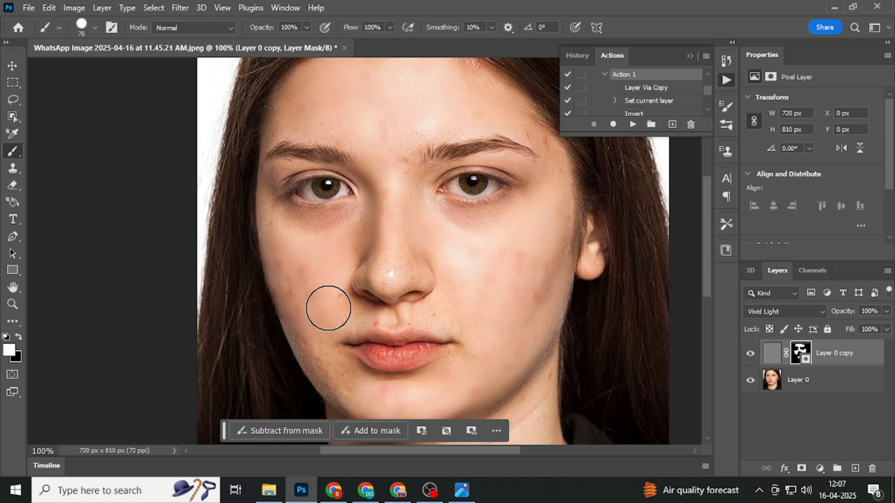
mouse_move(267, 220)
mouse_down()
mouse_move(283, 237)
mouse_move(335, 237)
mouse_up()
Step: Paint white on the Layer 0 copy mask around the mouth, along the chin and jaw, and over the neck
key(space)
drag(511, 252, 490, 164)
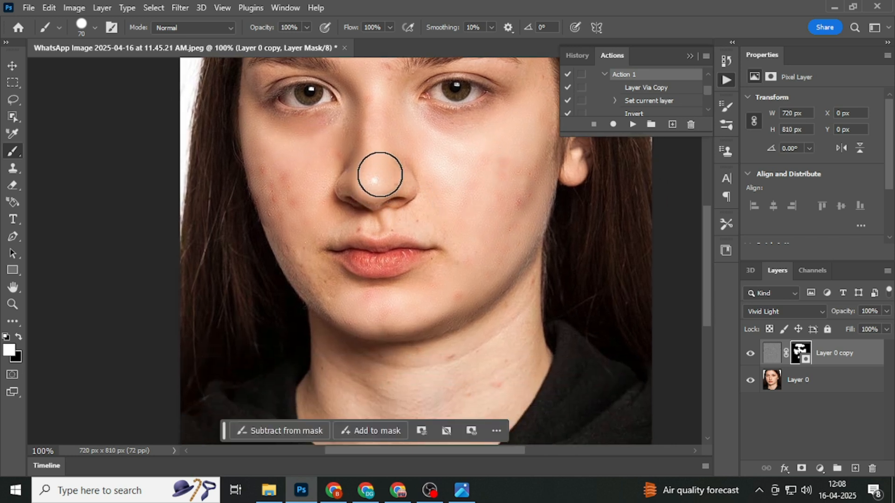
mouse_move(392, 227)
mouse_down()
mouse_move(362, 231)
mouse_move(334, 261)
mouse_move(296, 263)
mouse_move(285, 246)
mouse_move(310, 284)
mouse_move(308, 251)
mouse_move(282, 198)
mouse_move(284, 239)
mouse_move(313, 290)
mouse_move(393, 299)
mouse_move(441, 287)
mouse_move(466, 267)
mouse_up()
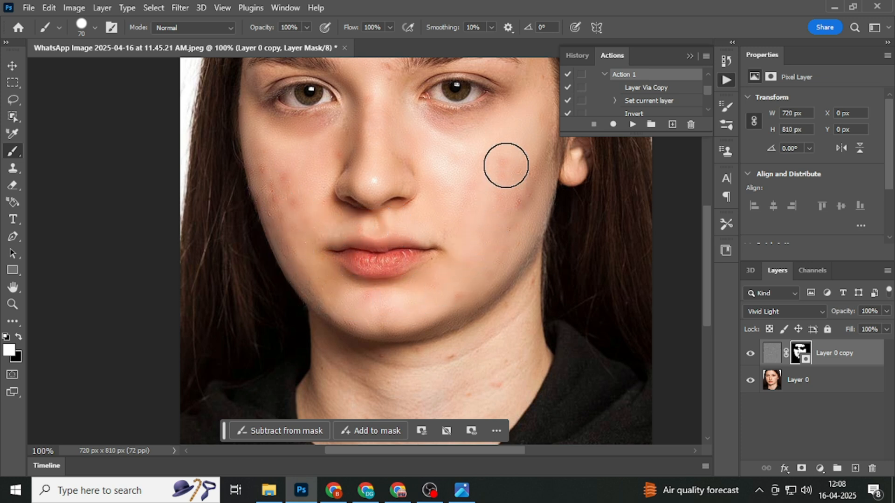
mouse_move(509, 316)
mouse_down()
mouse_move(383, 376)
mouse_move(509, 383)
mouse_move(471, 384)
mouse_move(540, 281)
mouse_up()
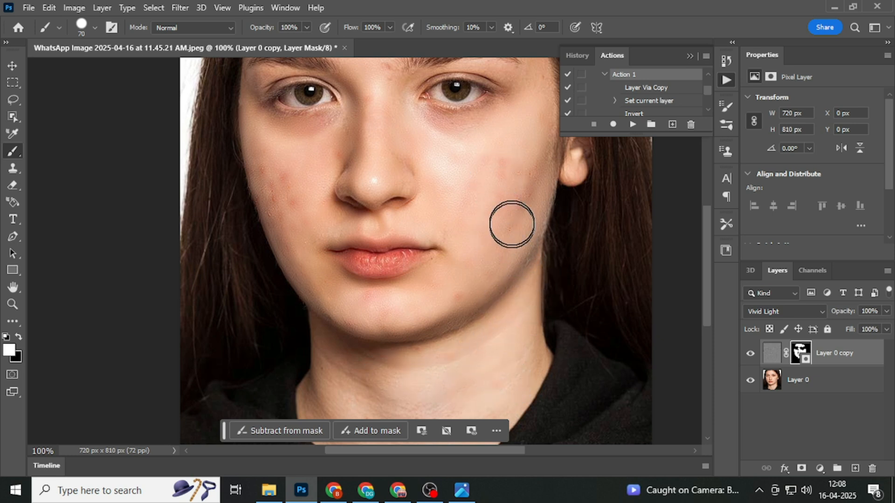
Step: Brush white on the Layer 0 copy mask over the temples to smooth the remaining spots beside the eyebrows
drag(422, 191, 483, 333)
drag(435, 215, 435, 227)
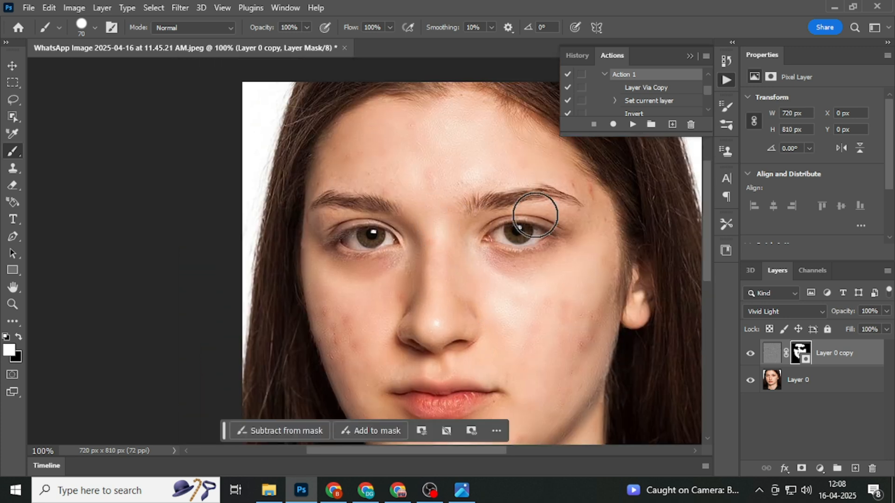
drag(573, 182, 598, 204)
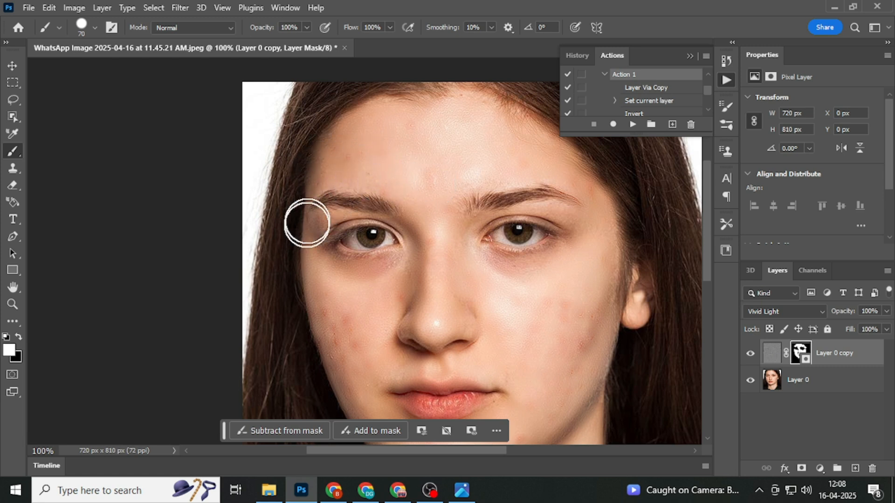
Step: Erase part of the Layer 0 copy mask over the cheek nearest the visible ear with a hard 37 px eraser
drag(484, 283, 423, 183)
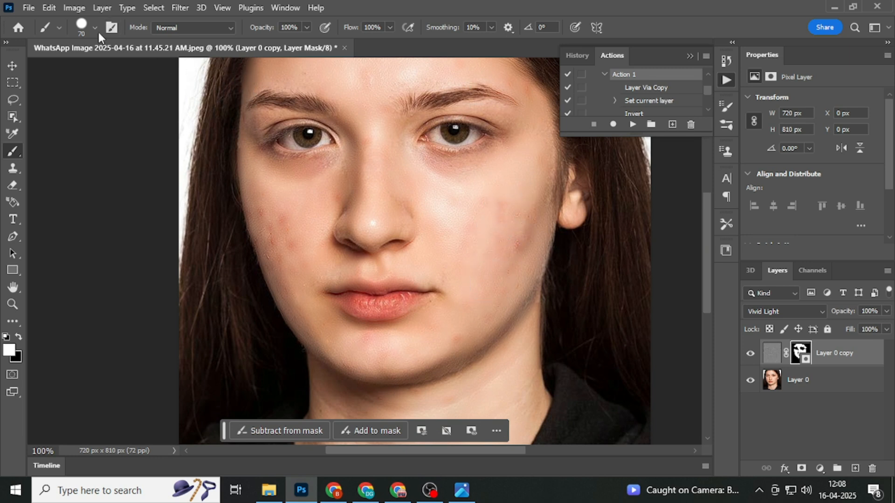
click(80, 31)
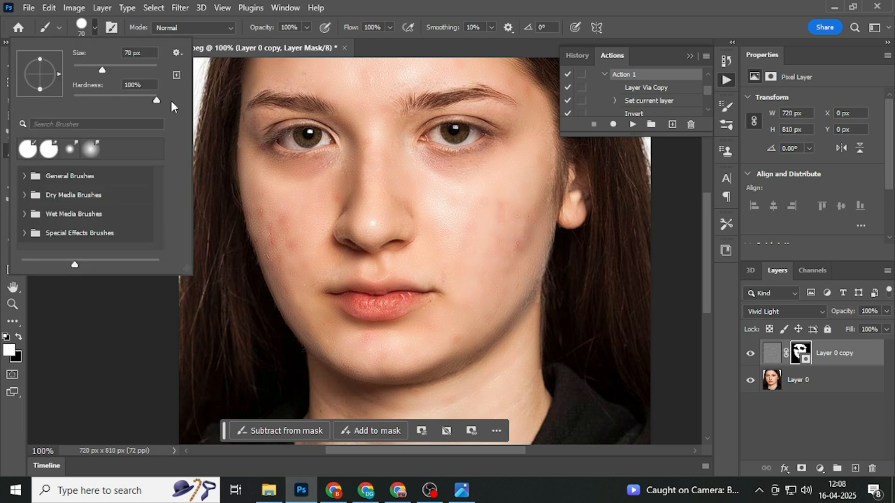
drag(102, 70, 85, 70)
click(55, 152)
mouse_move(507, 198)
mouse_down()
mouse_move(508, 272)
mouse_move(513, 197)
mouse_move(503, 228)
mouse_up()
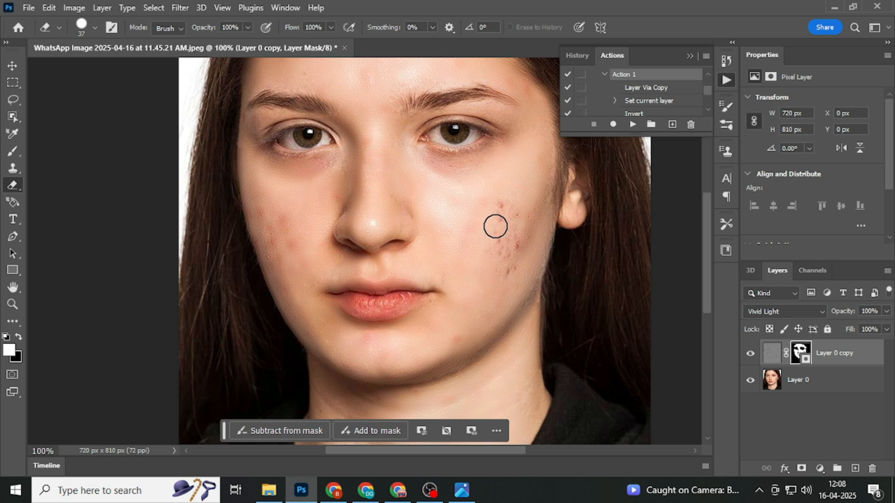
Step: Undo the eraser strokes on the Layer 0 copy mask over the cheek nearest the visible ear
key(ctrl+z)
key(ctrl+z)
key(ctrl+z)
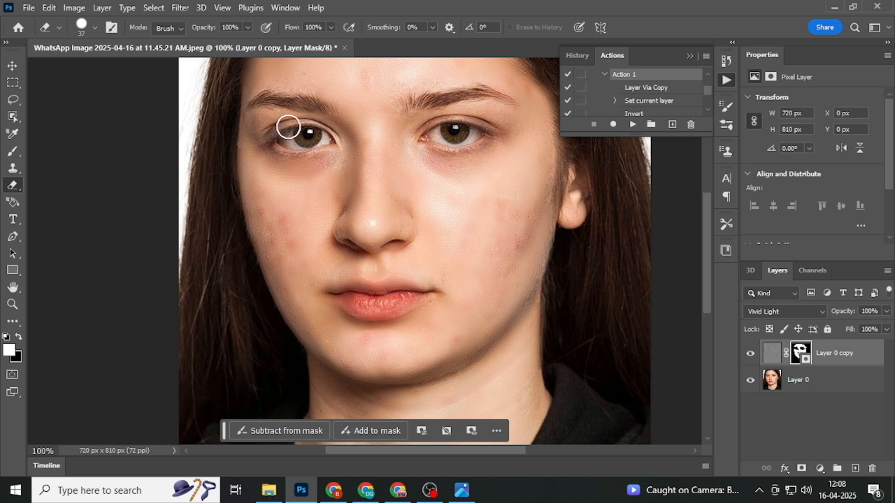
click(11, 69)
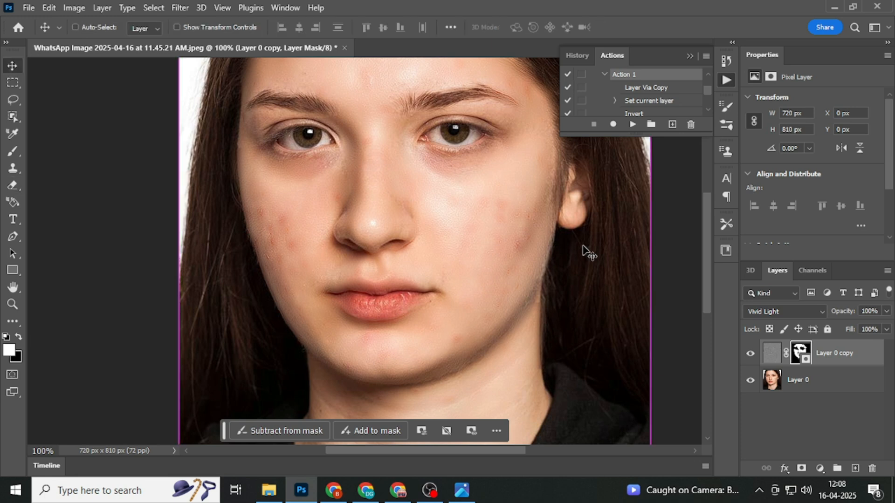
key(ctrl+minus)
key(ctrl+minus)
key(ctrl+minus)
key(ctrl+plus)
key(ctrl+plus)
key(ctrl+plus)
drag(351, 205, 305, 255)
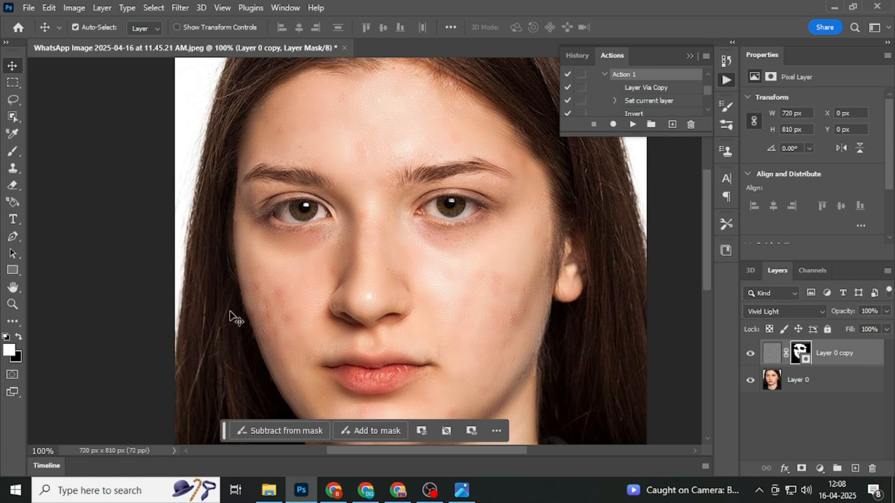
Step: Save a JPEG copy of the smoothed portrait in Downloads as WhatsApp Image 2025-04-16 at.jpg at Maximum quality 12
key(ctrl+alt+s)
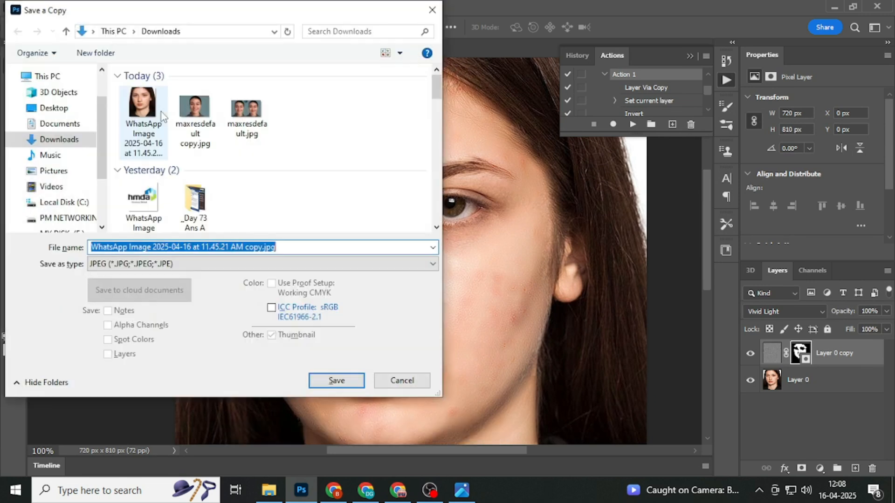
click(294, 248)
key(BackSpace)
key(BackSpace)
key(BackSpace)
key(BackSpace)
key(BackSpace)
key(Return)
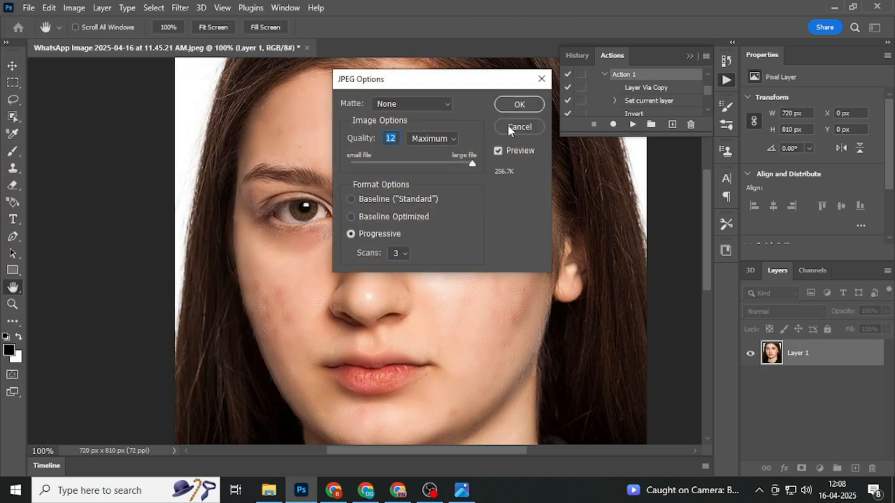
click(508, 110)
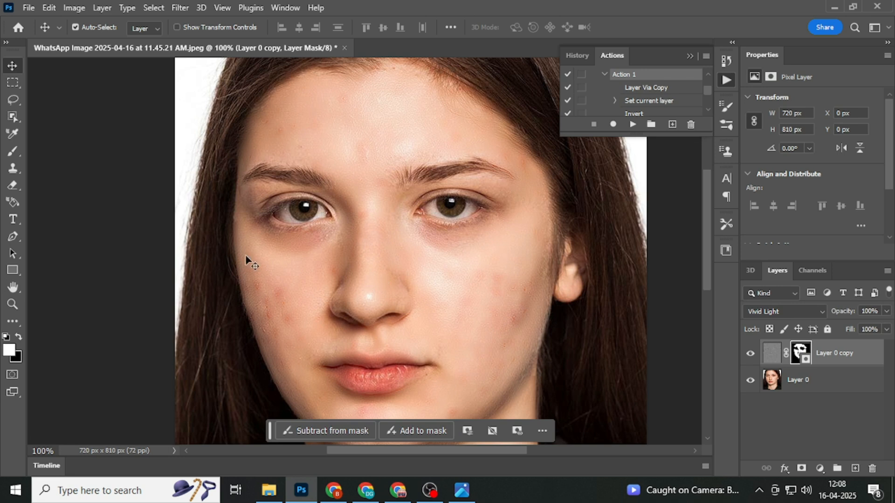
Step: Try to open the original portrait from Downloads while its edited document is still open
click(28, 7)
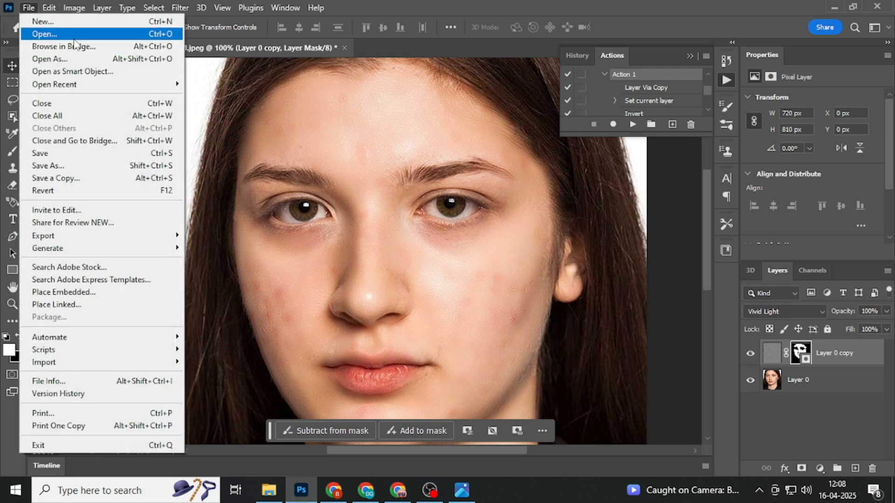
click(72, 35)
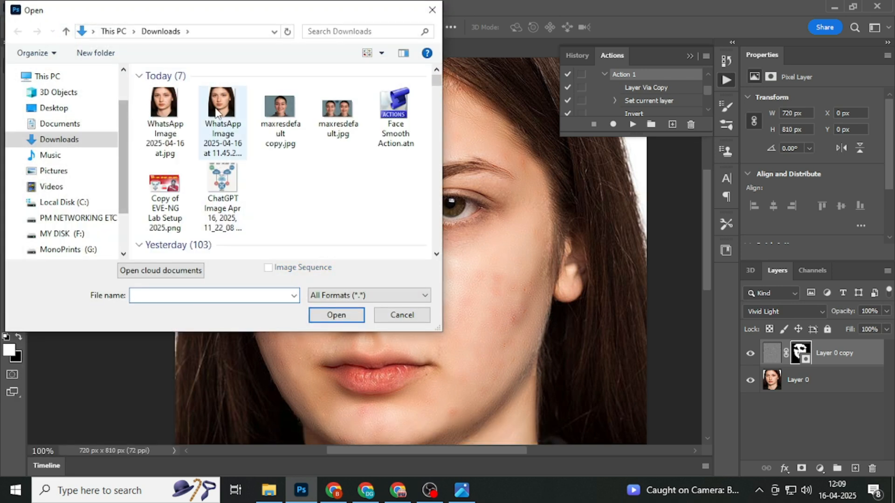
click(216, 112)
click(335, 315)
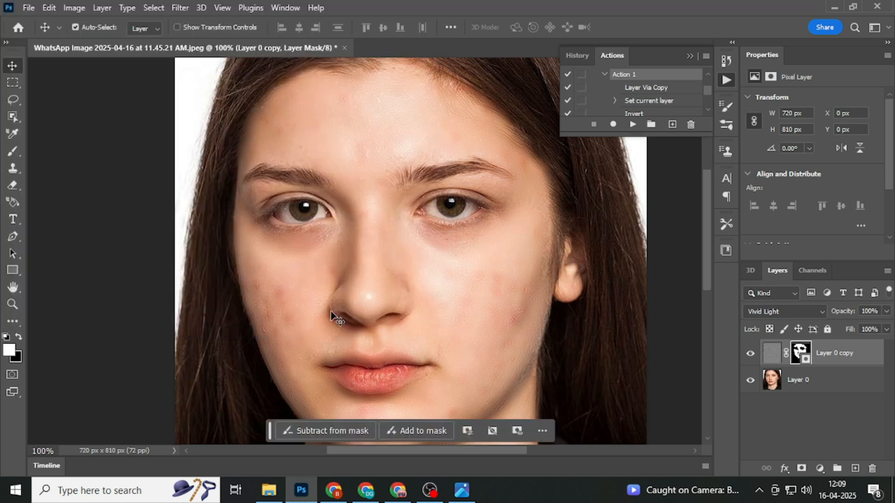
Step: Close the edited portrait without saving changes and open both the original and the smoothed JPEG copy from Downloads
click(345, 48)
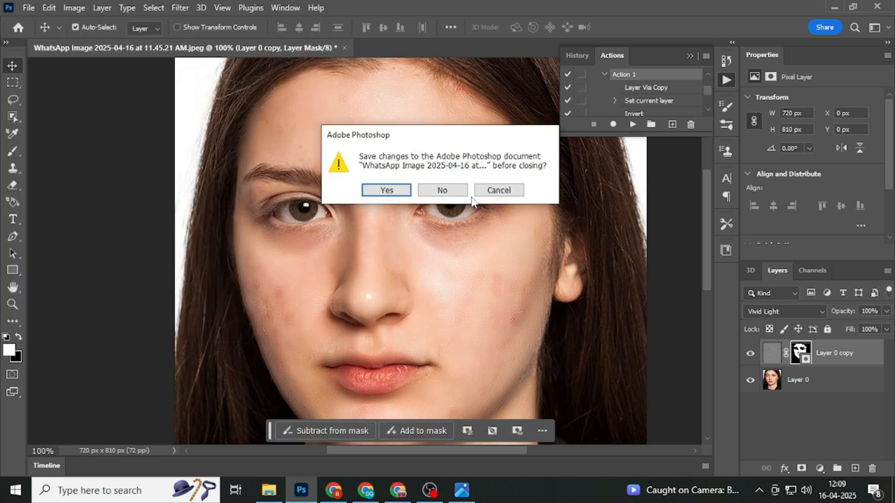
click(447, 190)
click(28, 7)
click(46, 35)
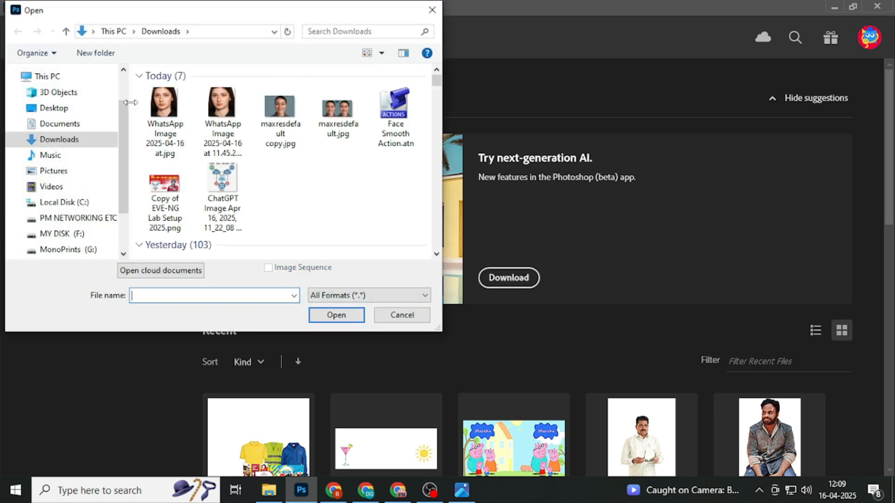
mouse_move(207, 115)
mouse_down()
mouse_move(128, 110)
mouse_move(202, 118)
mouse_up()
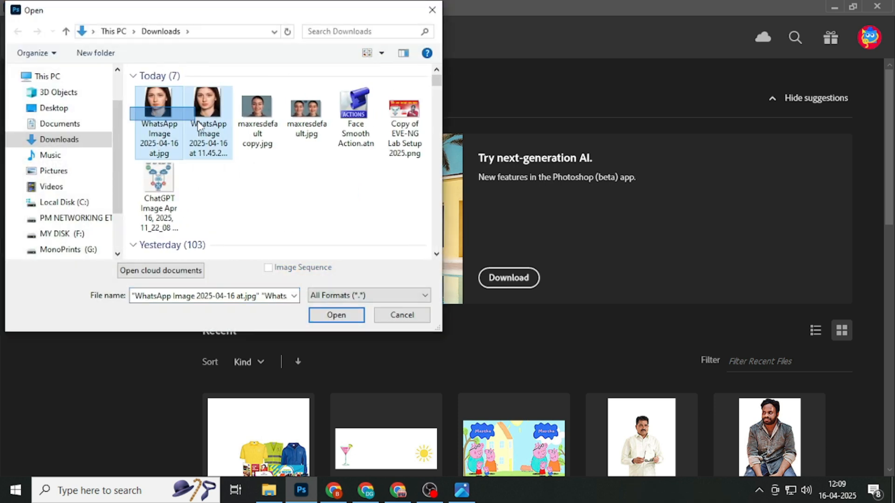
click(336, 315)
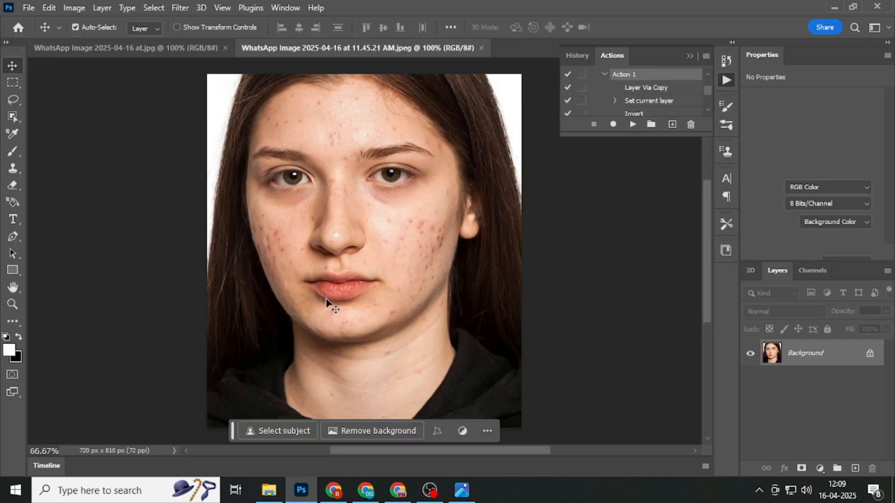
Step: Arrange the original and smoothed portraits side by side in a 2-up Vertical layout
click(183, 49)
click(306, 48)
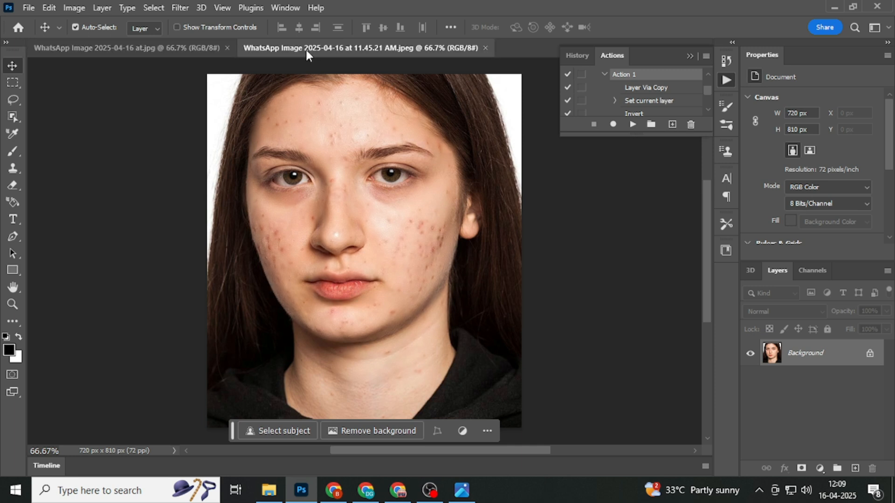
click(281, 7)
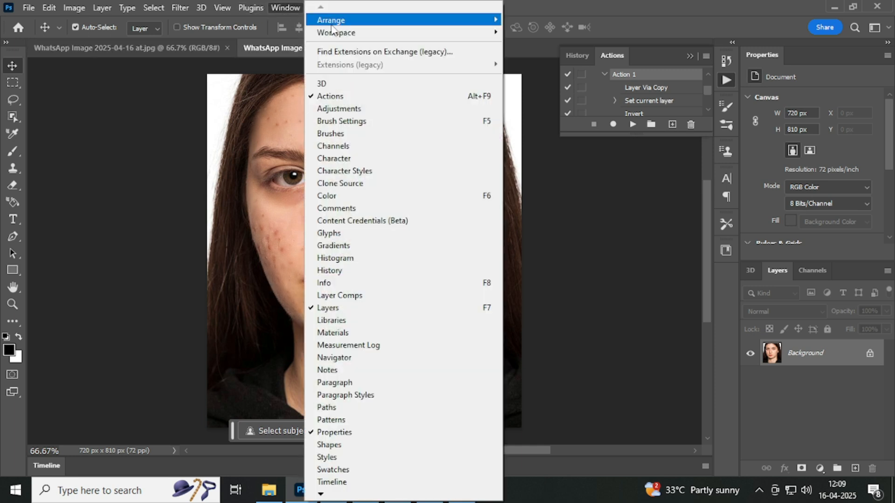
mouse_move(407, 22)
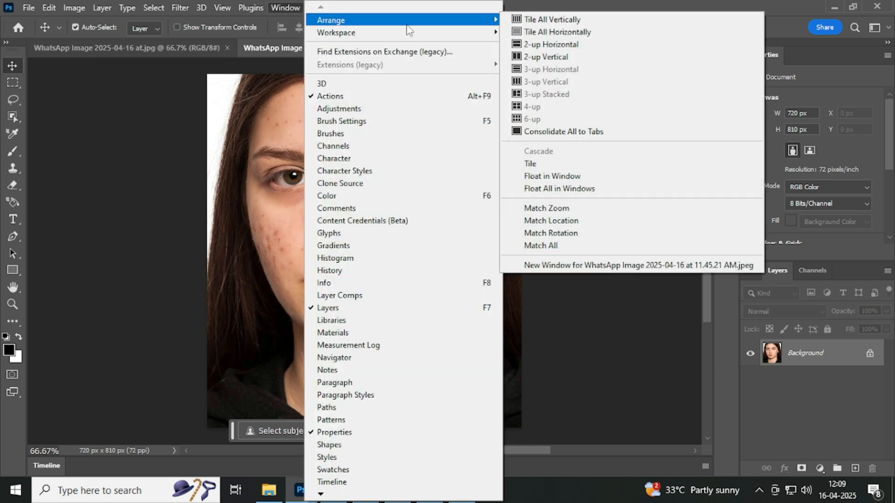
click(541, 56)
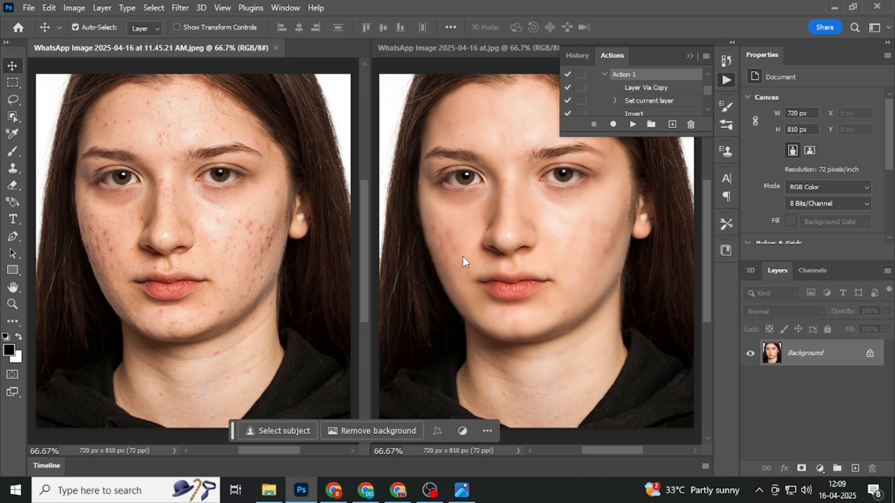
Step: Heal several acne spots on the original portrait's cheek nearest the visible ear with a 19 px Content-Aware Spot Healing Brush
click(17, 321)
click(69, 255)
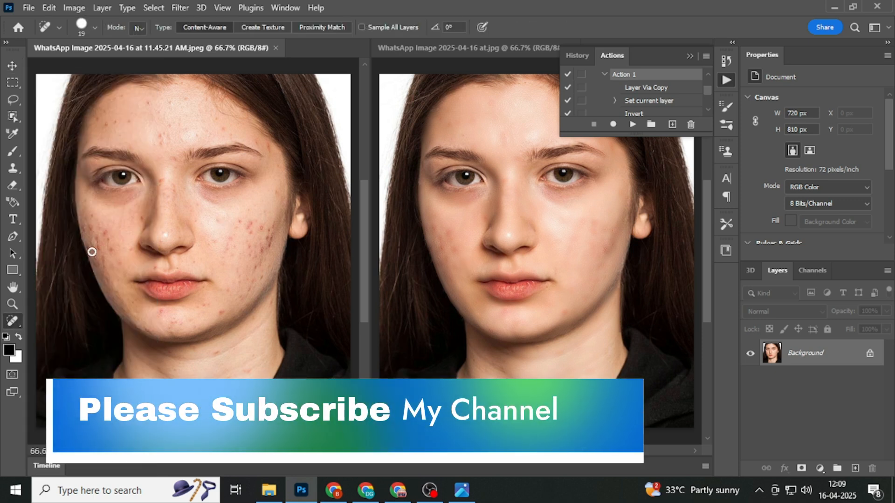
click(242, 225)
click(240, 220)
click(248, 224)
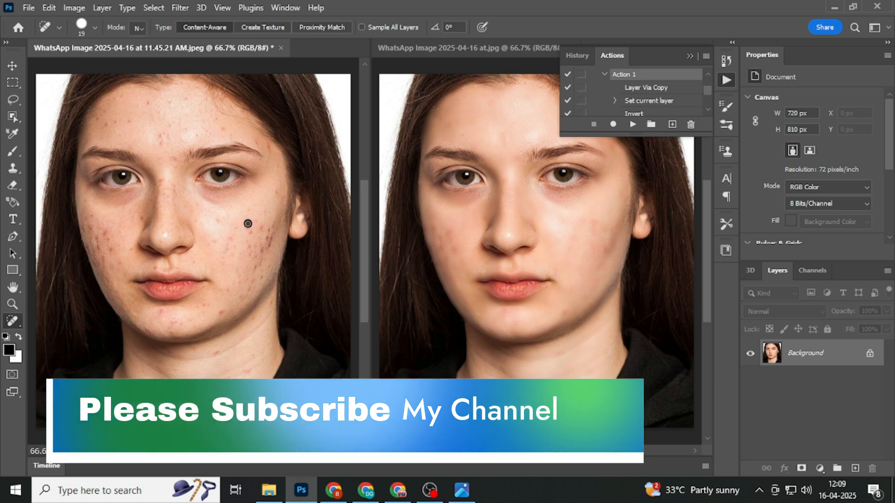
click(250, 228)
click(264, 247)
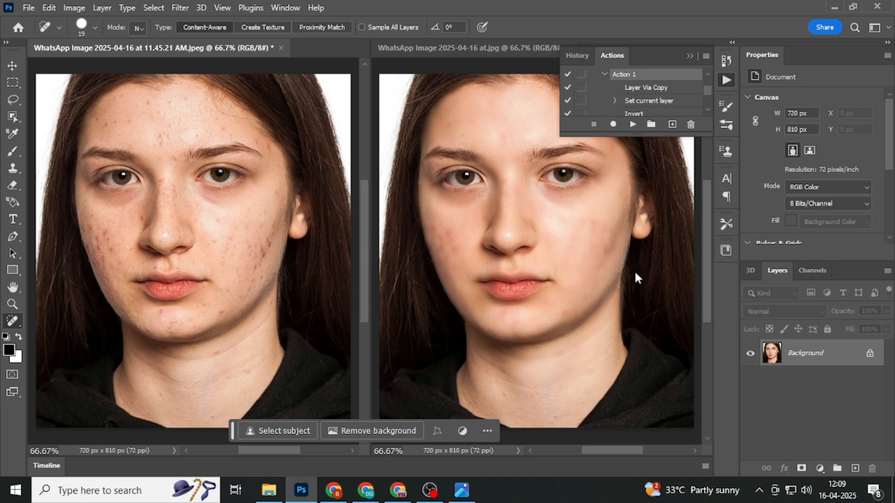
click(11, 67)
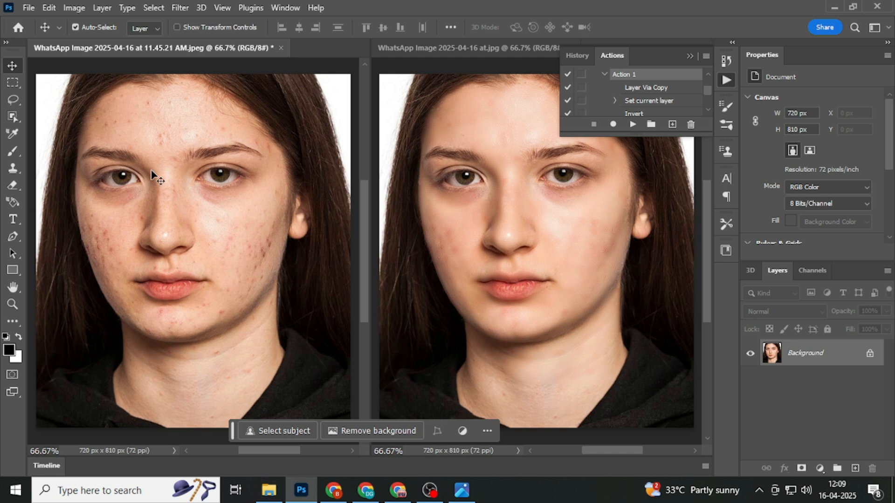
Step: Compare the facial skin in the original and smoothed portraits side by side, and minimize the window
click(508, 227)
drag(560, 204, 536, 234)
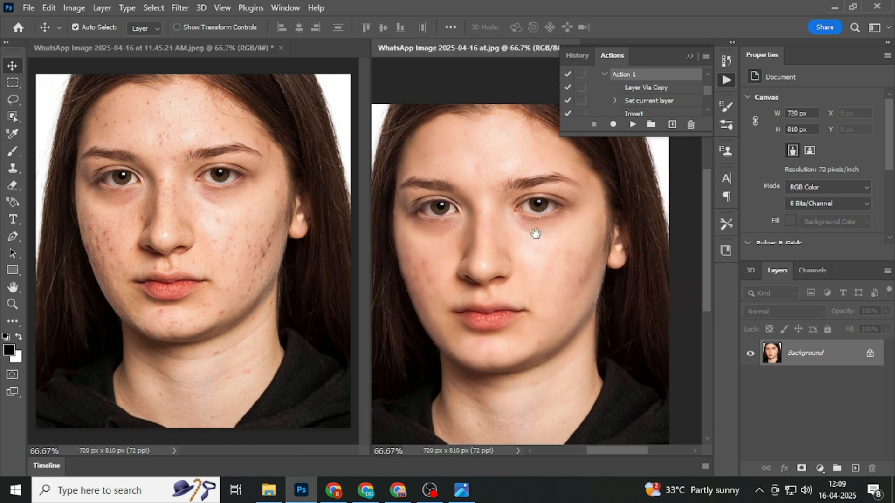
click(264, 230)
drag(220, 212, 224, 171)
click(454, 245)
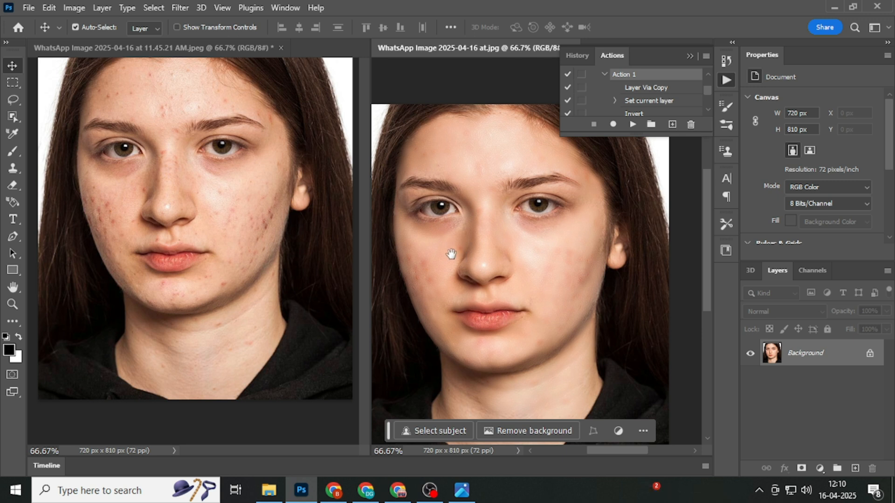
scroll(454, 242, down, 3)
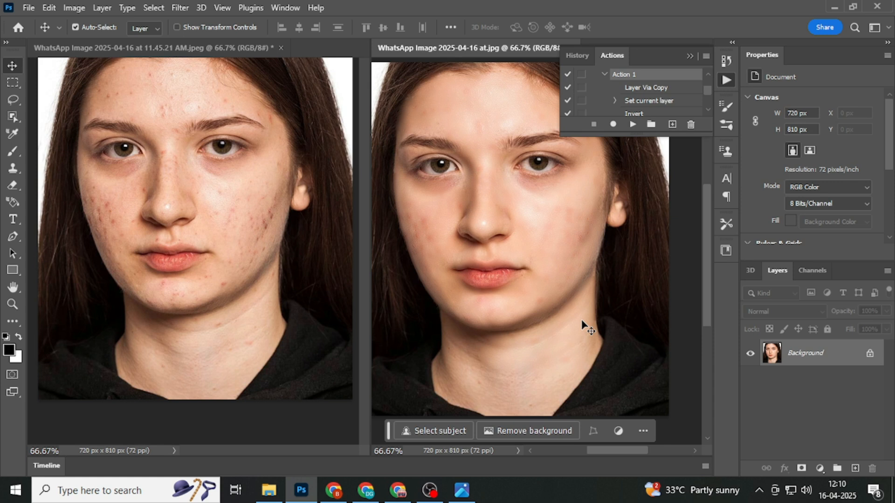
click(835, 2)
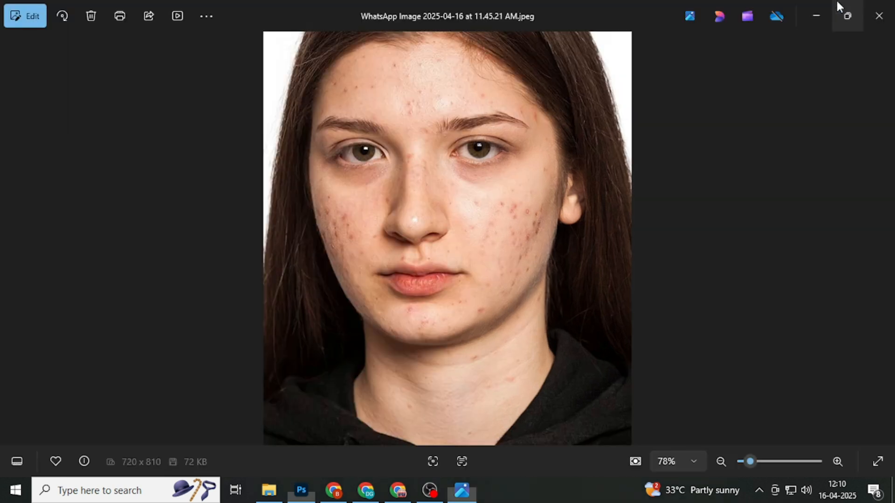